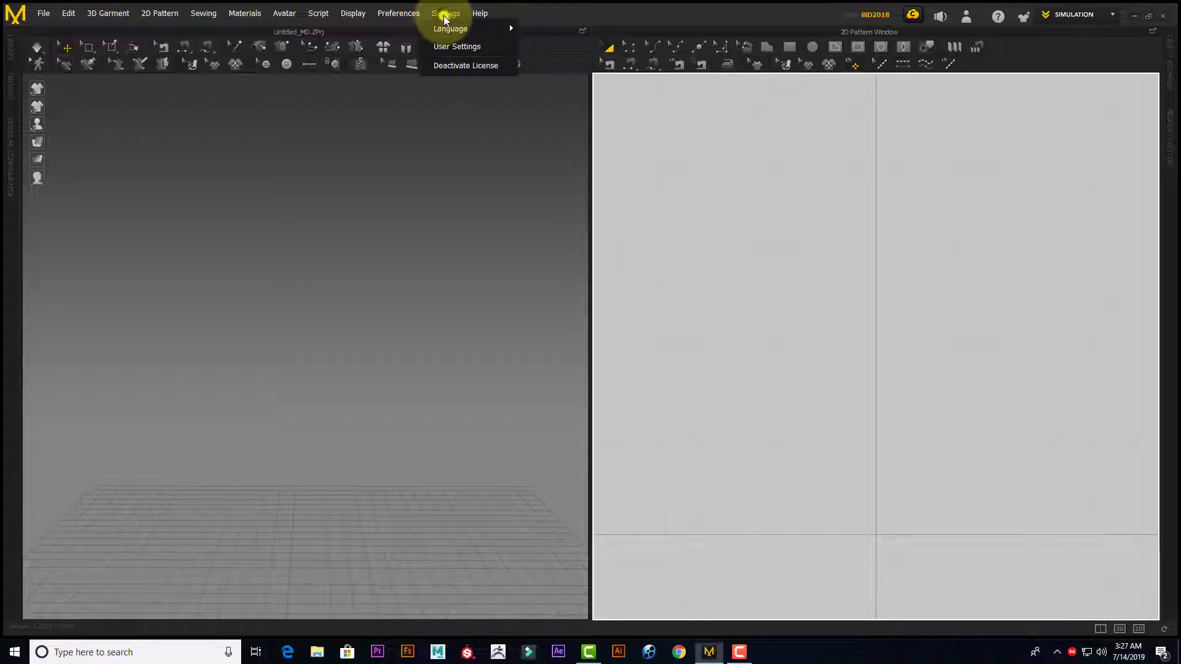
Set the view controls preset to Maya in the user settings
{"action": "left_click", "coordinate": [460, 46]}
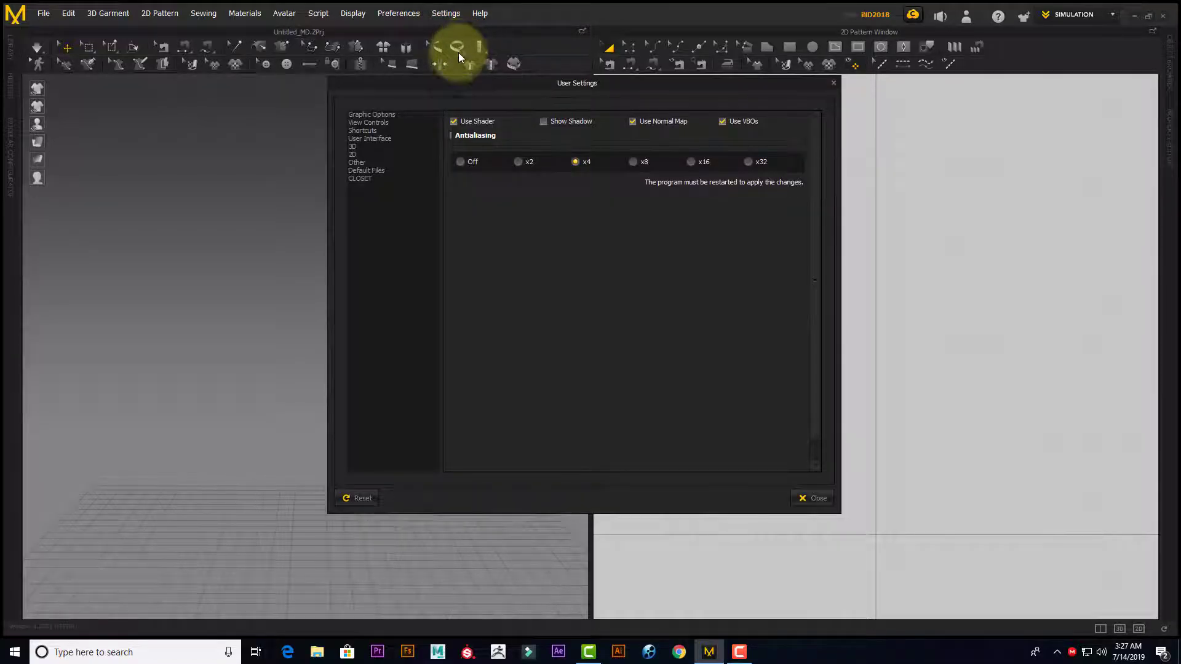
{"action": "left_click", "coordinate": [374, 123]}
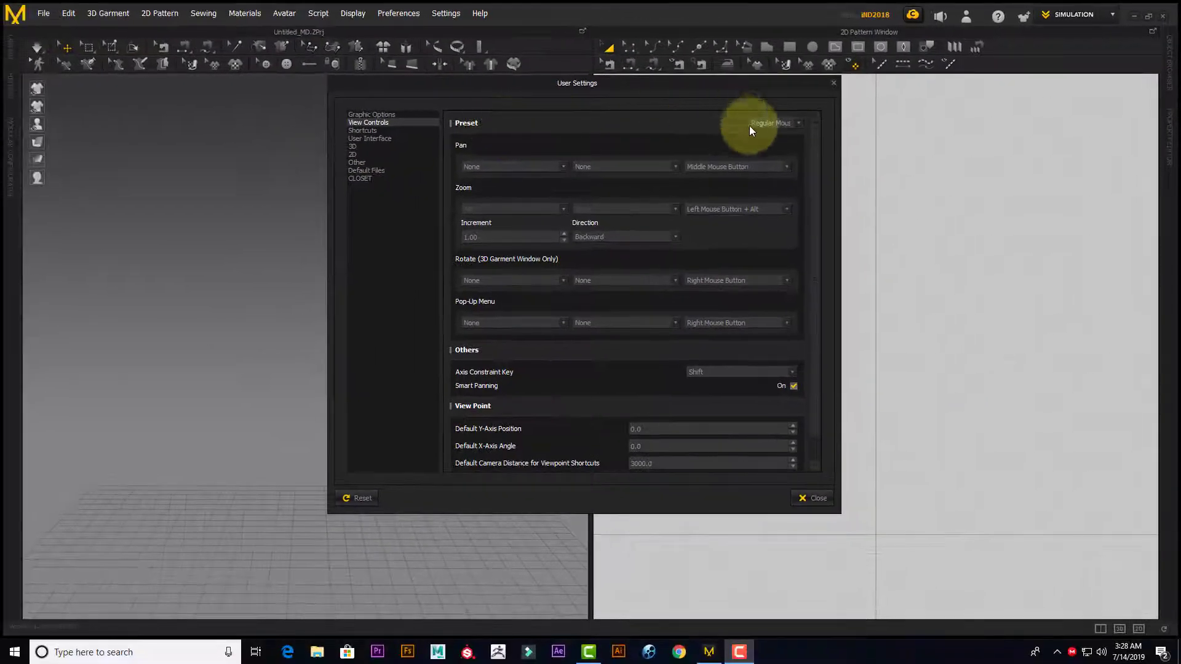
{"action": "left_click", "coordinate": [794, 125]}
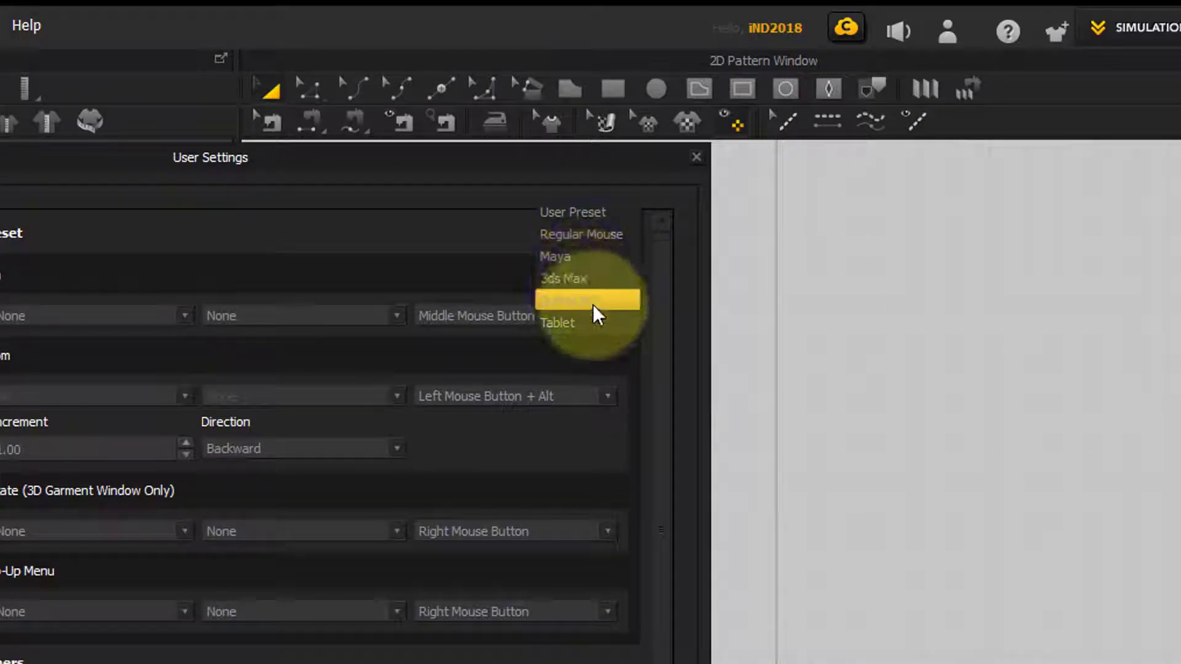
{"action": "left_click", "coordinate": [586, 258]}
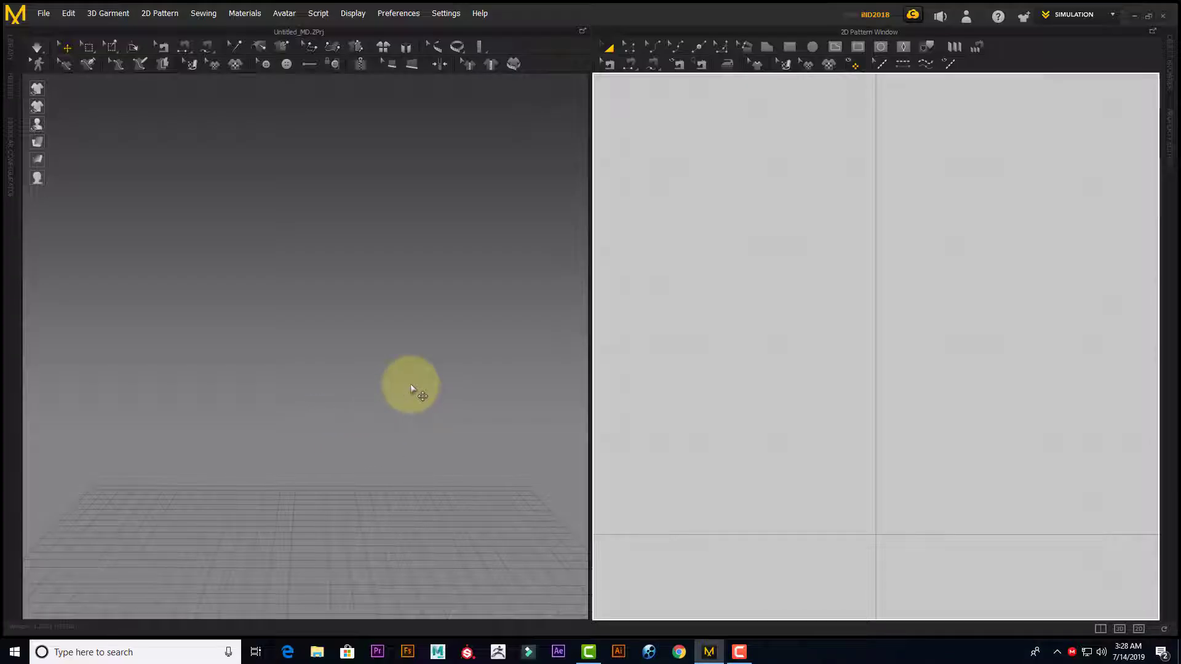
{"action": "left_click_drag", "start_coordinate": [410, 384], "coordinate": [357, 403], "text": "alt"}
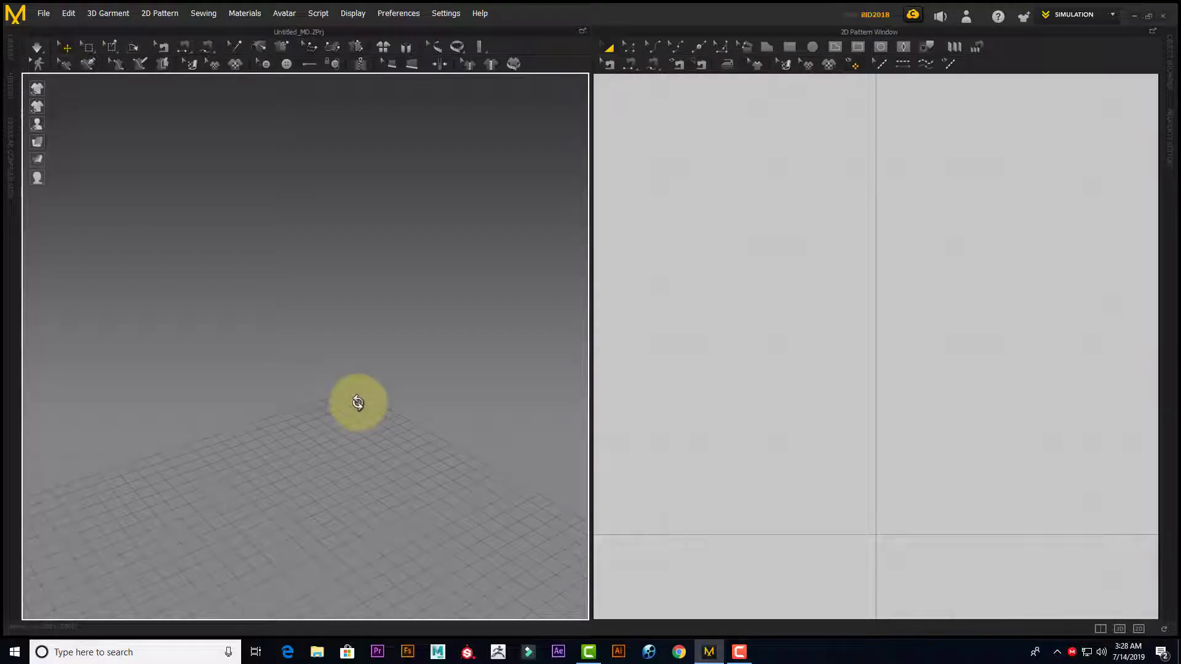
{"action": "left_click_drag", "start_coordinate": [357, 403], "coordinate": [343, 399], "text": "alt"}
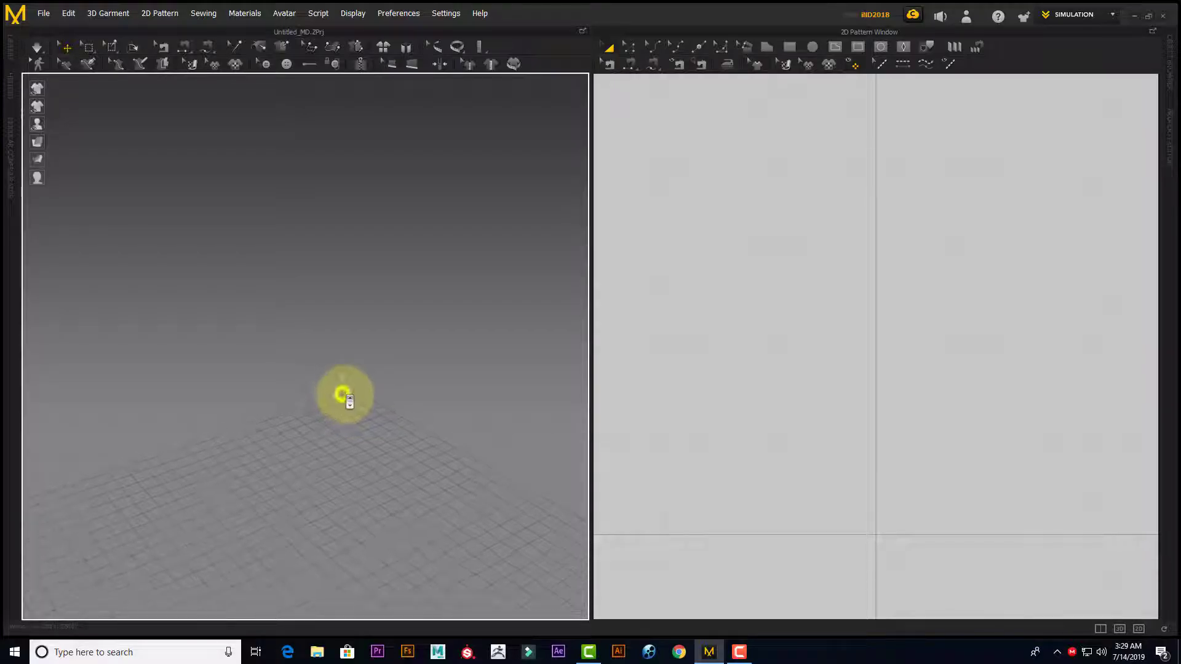
{"action": "right_click_drag", "start_coordinate": [459, 416], "coordinate": [110, 330], "text": "alt"}
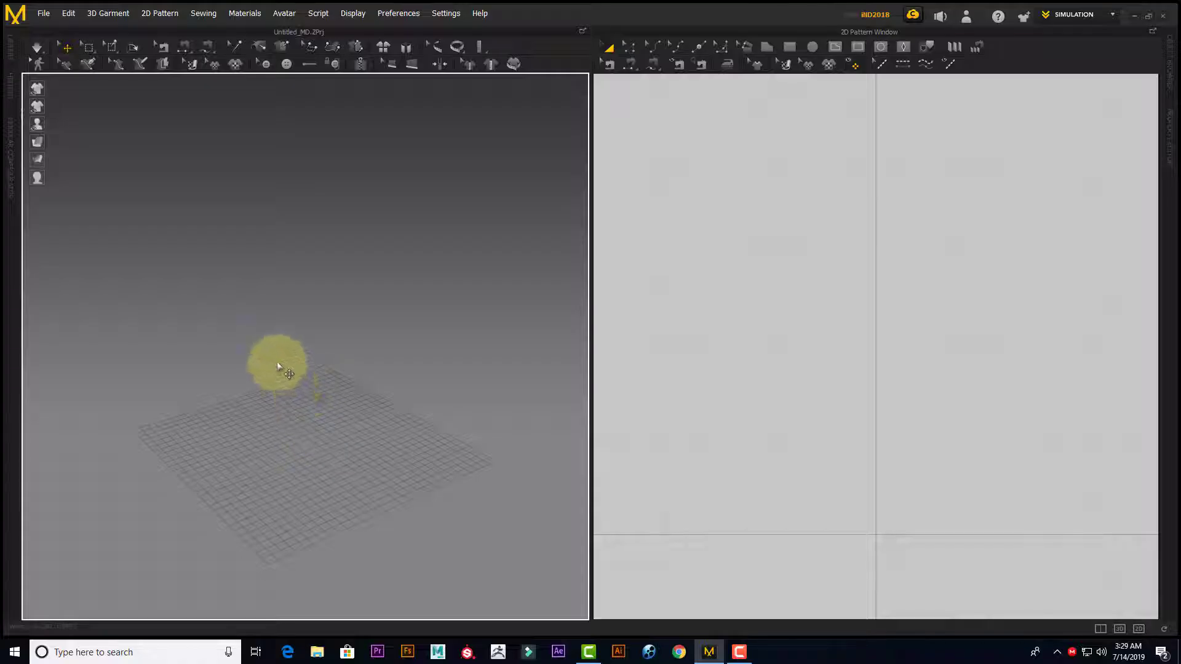
{"action": "right_click_drag", "start_coordinate": [279, 367], "coordinate": [332, 289]}
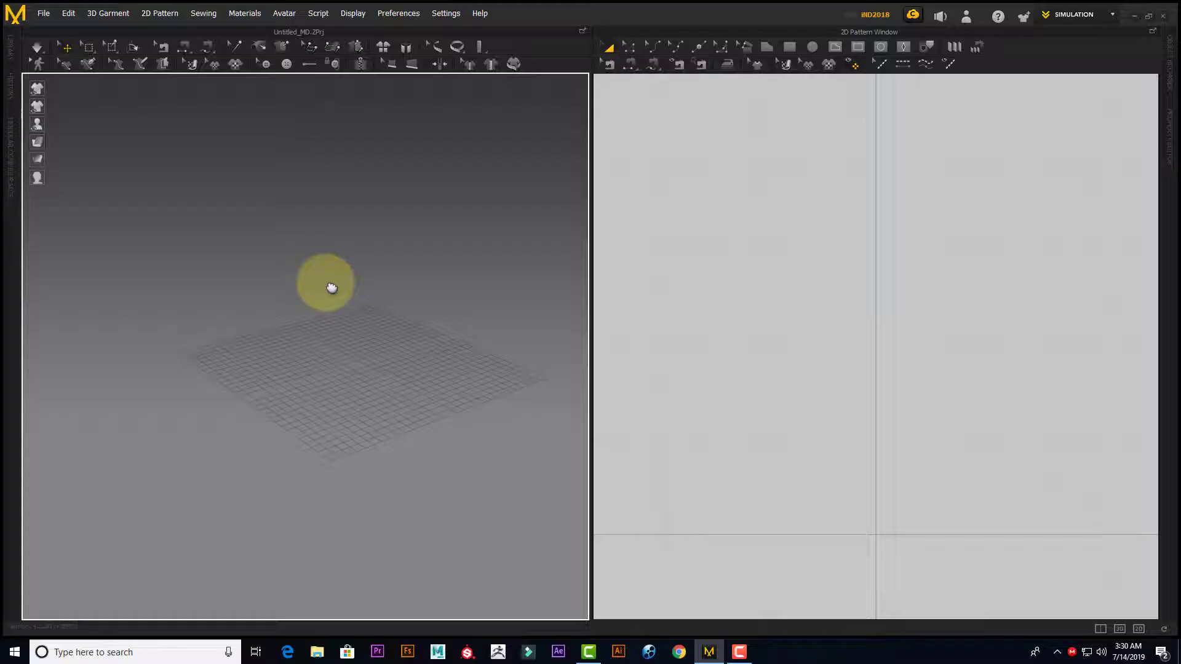
Add the Female_A_V3.avt avatar to the empty scene
{"action": "left_click", "coordinate": [45, 12]}
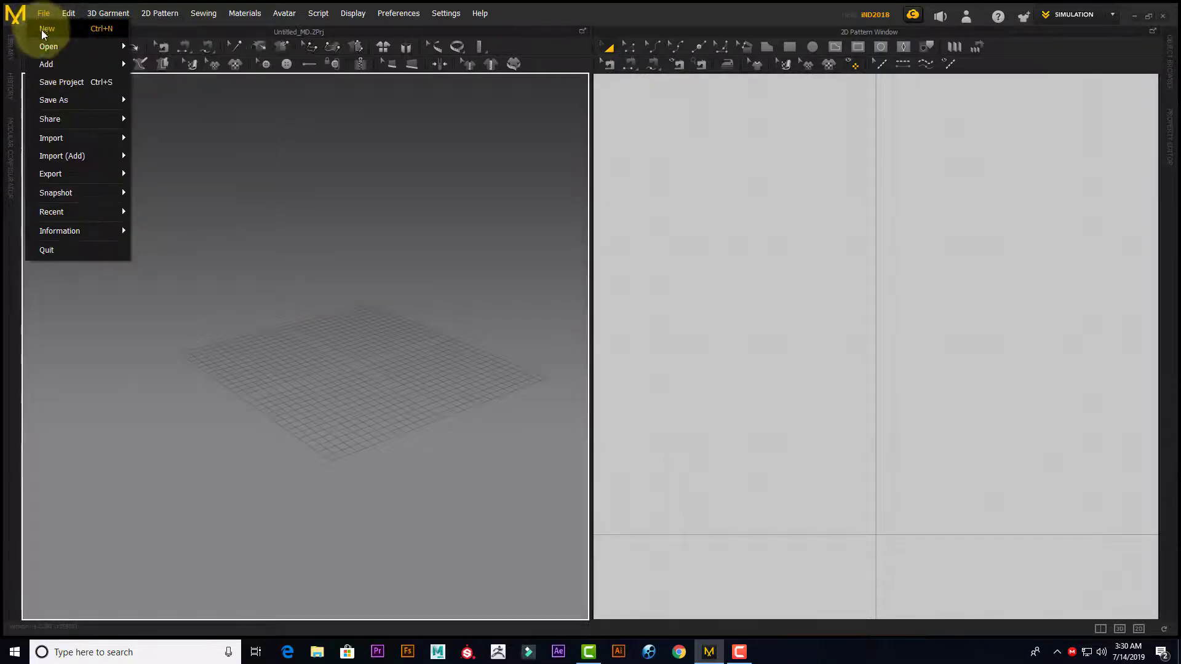
{"action": "mouse_move", "coordinate": [52, 68]}
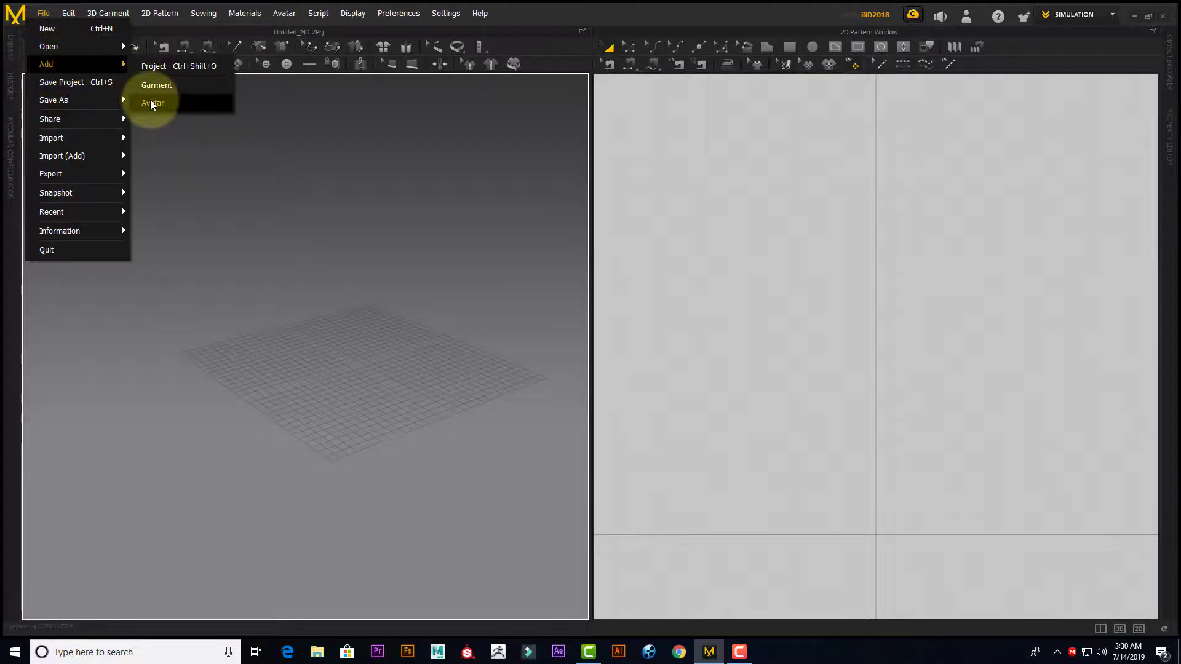
{"action": "left_click", "coordinate": [150, 100]}
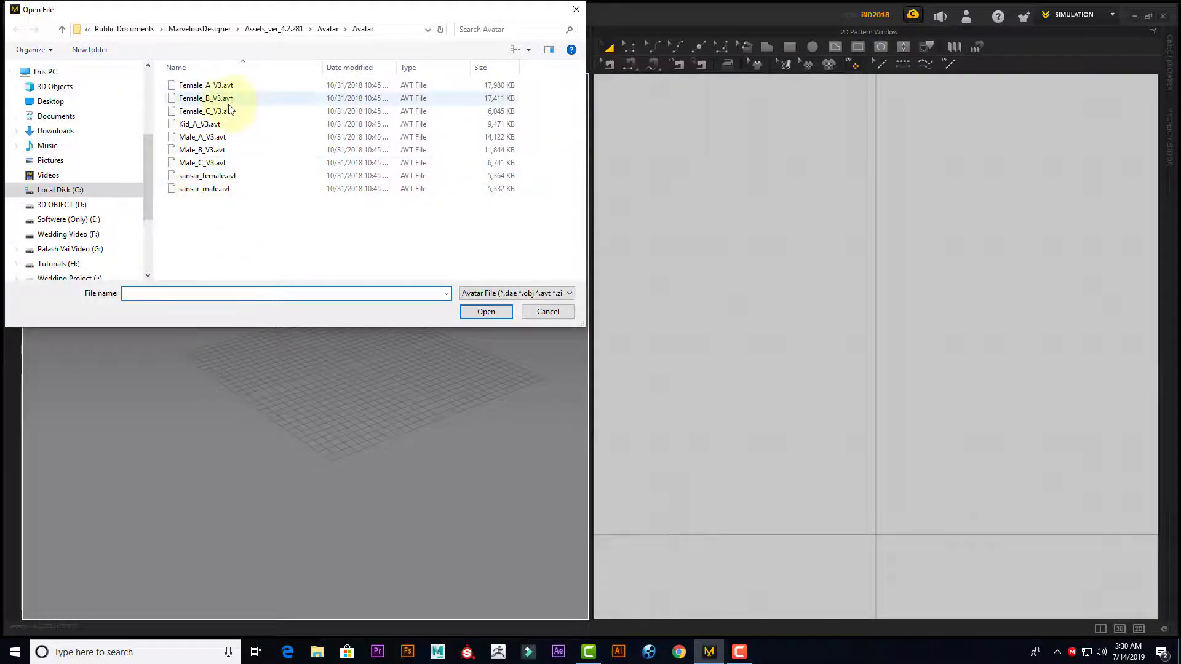
{"action": "left_click", "coordinate": [219, 86]}
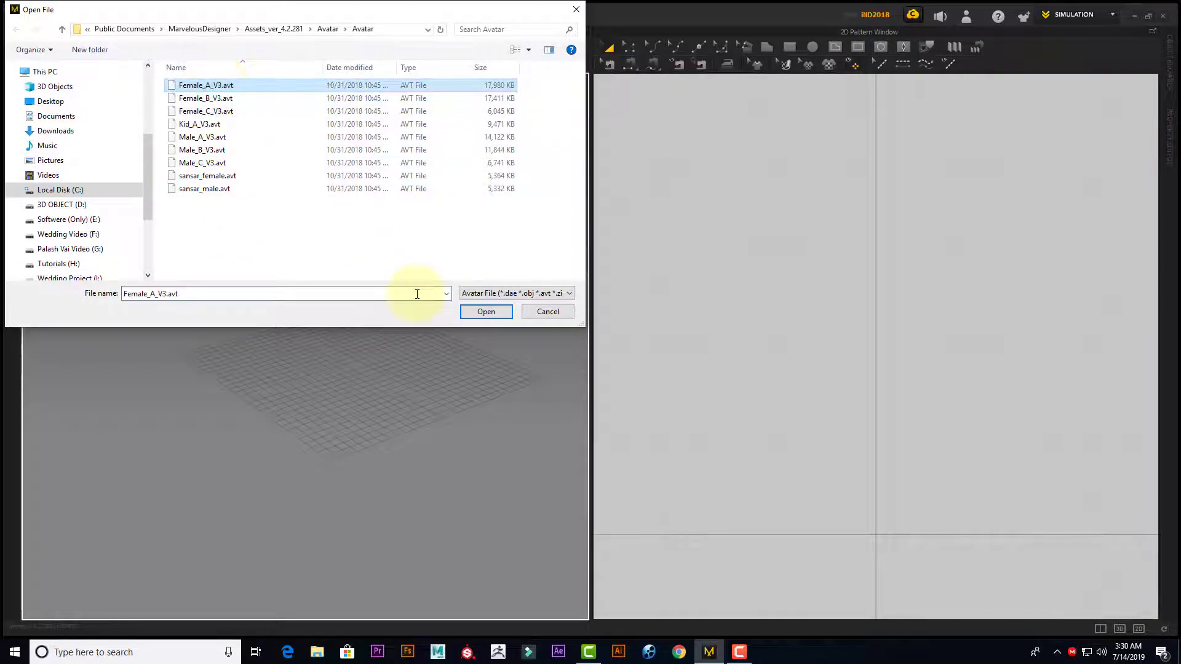
{"action": "left_click", "coordinate": [485, 312]}
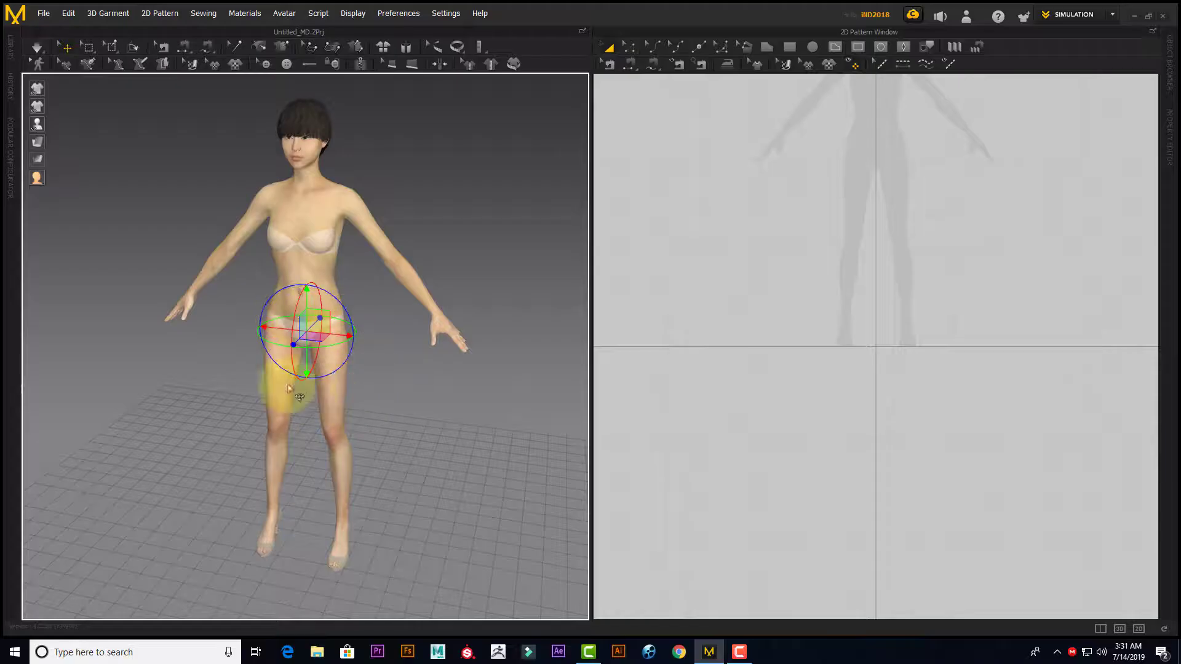
Try the Local Coordinate mode for the avatar's gizmo and check its axes from different view angles
{"action": "right_click_drag", "start_coordinate": [417, 437], "coordinate": [443, 436]}
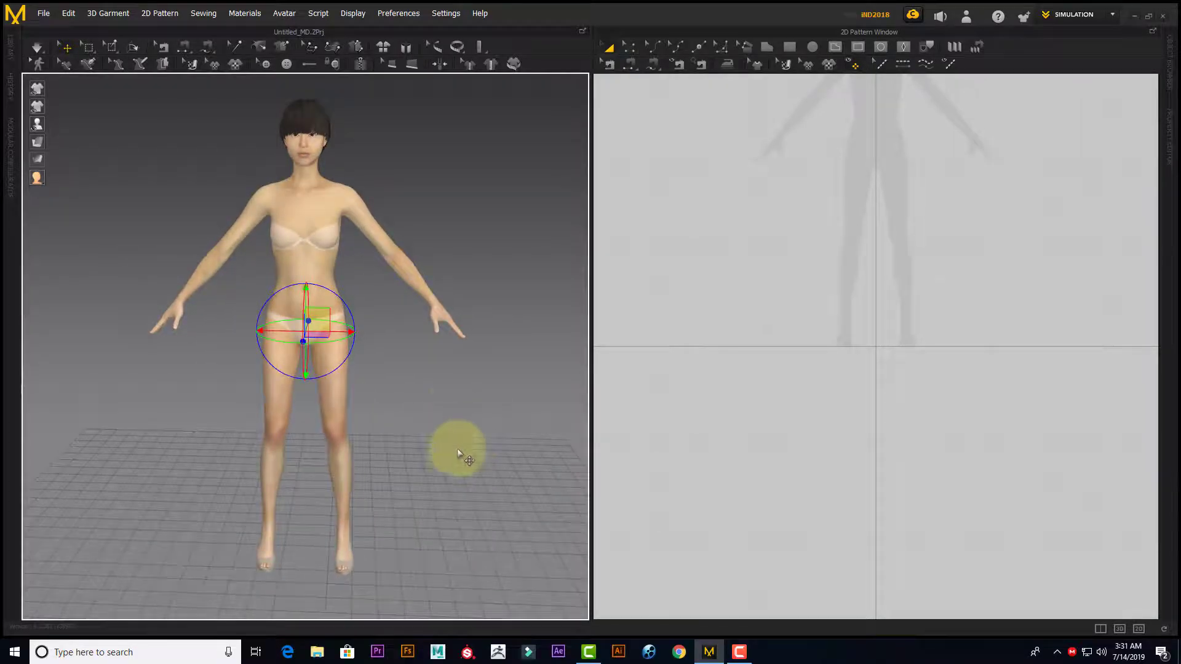
{"action": "mouse_move", "coordinate": [437, 383]}
{"action": "right_mouse_down"}
{"action": "mouse_move", "coordinate": [406, 414]}
{"action": "mouse_move", "coordinate": [326, 403]}
{"action": "mouse_move", "coordinate": [451, 391]}
{"action": "mouse_move", "coordinate": [321, 329]}
{"action": "mouse_move", "coordinate": [317, 422]}
{"action": "mouse_move", "coordinate": [435, 369]}
{"action": "mouse_move", "coordinate": [261, 404]}
{"action": "mouse_move", "coordinate": [387, 478]}
{"action": "mouse_move", "coordinate": [422, 338]}
{"action": "mouse_move", "coordinate": [261, 390]}
{"action": "mouse_move", "coordinate": [439, 407]}
{"action": "mouse_move", "coordinate": [427, 353]}
{"action": "mouse_move", "coordinate": [493, 438]}
{"action": "mouse_move", "coordinate": [377, 440]}
{"action": "mouse_move", "coordinate": [246, 414]}
{"action": "mouse_move", "coordinate": [467, 398]}
{"action": "mouse_move", "coordinate": [396, 390]}
{"action": "mouse_move", "coordinate": [334, 349]}
{"action": "mouse_move", "coordinate": [422, 395]}
{"action": "right_mouse_up"}
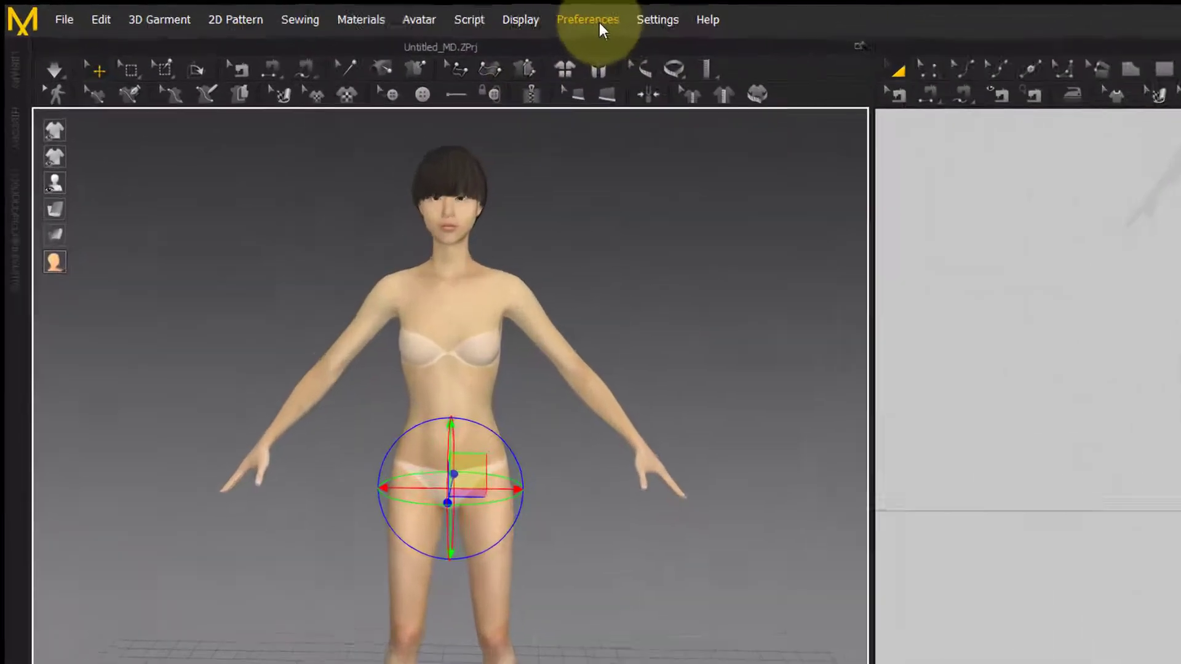
{"action": "left_click", "coordinate": [405, 14]}
{"action": "mouse_move", "coordinate": [864, 68]}
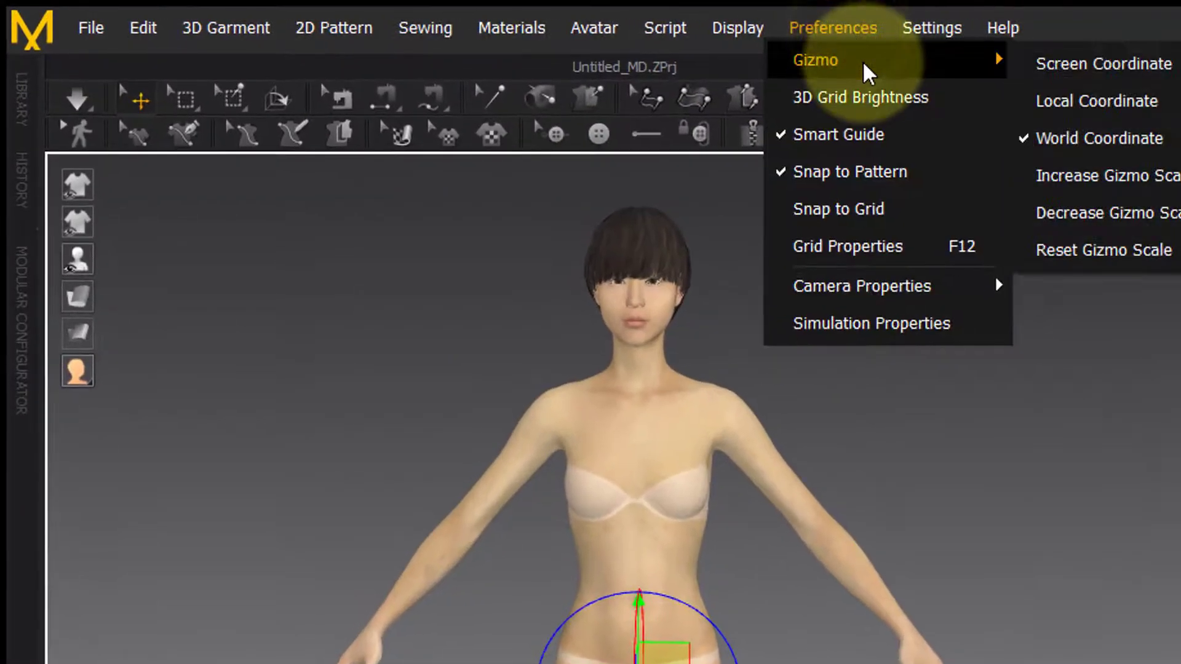
{"action": "left_click", "coordinate": [1096, 101]}
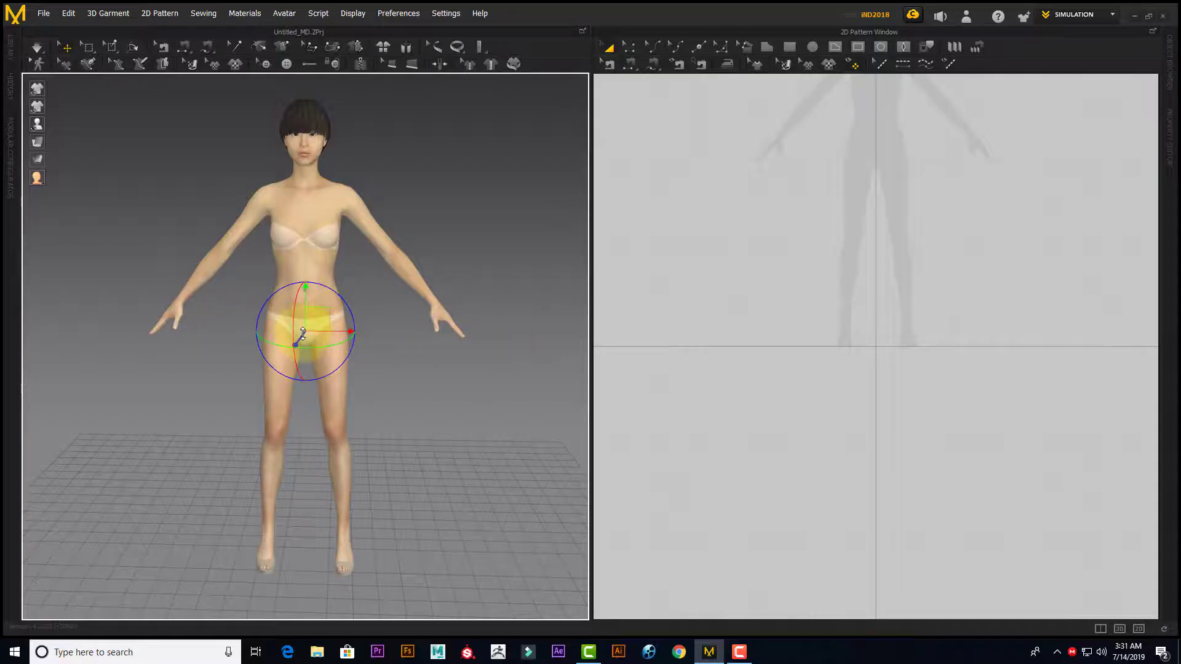
{"action": "left_click", "coordinate": [310, 431]}
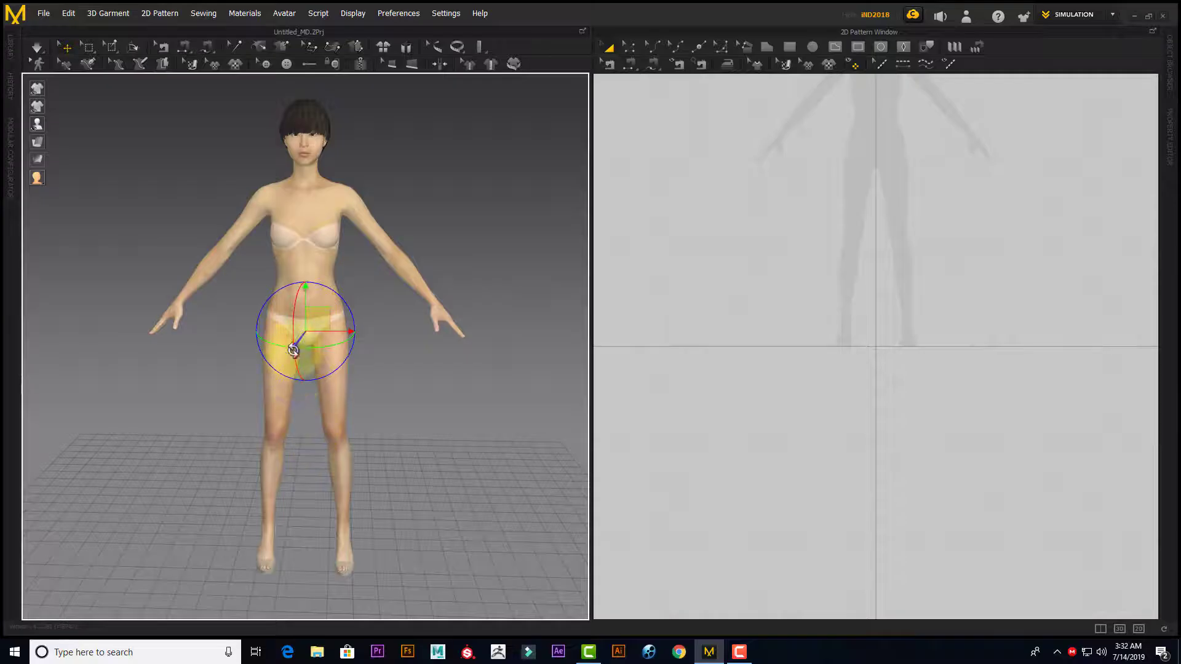
{"action": "left_click", "coordinate": [332, 302]}
{"action": "left_click", "coordinate": [276, 387]}
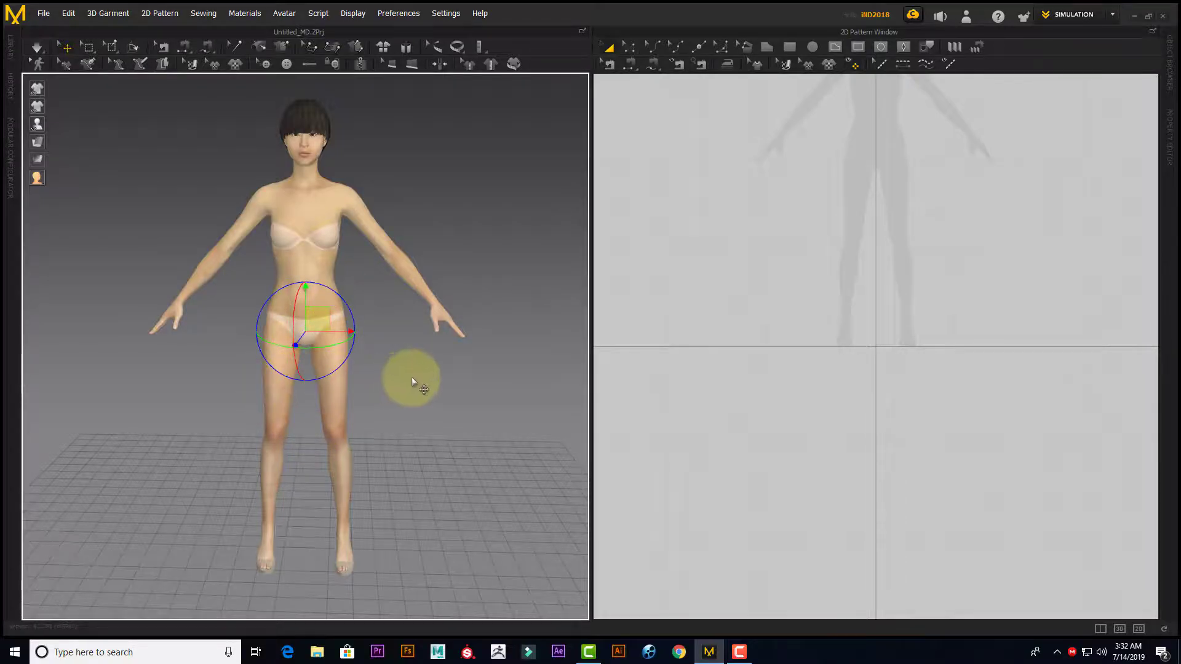
{"action": "right_click_drag", "start_coordinate": [422, 387], "coordinate": [369, 422]}
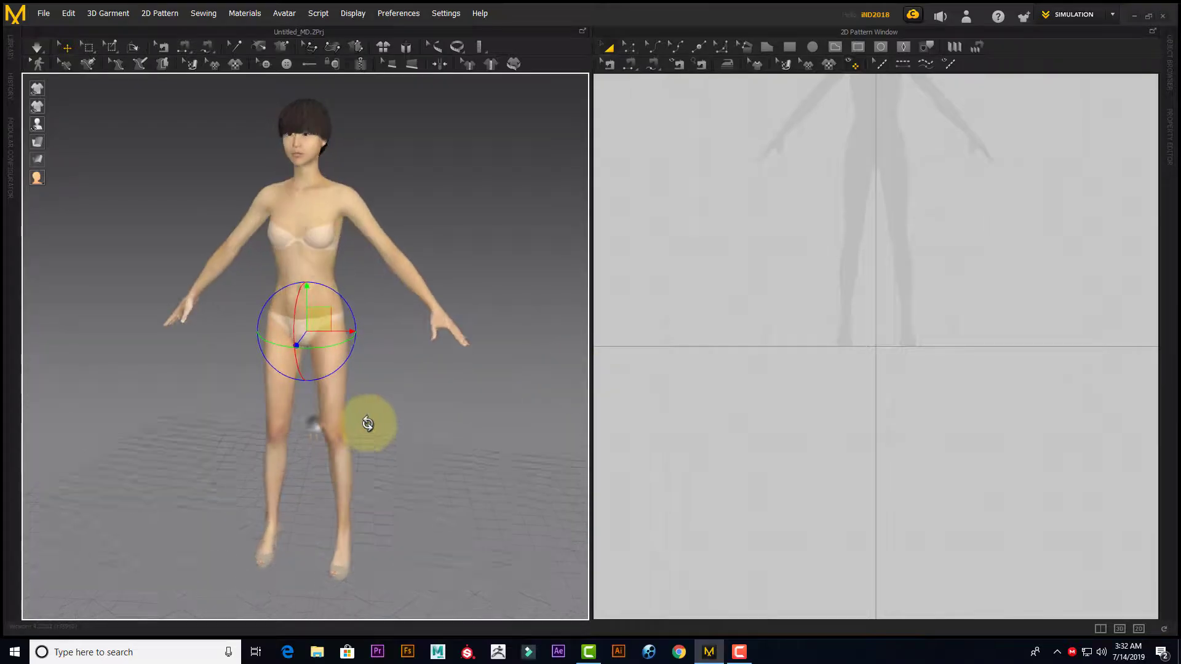
Set the gizmo back to World Coordinate mode
{"action": "left_click", "coordinate": [402, 17]}
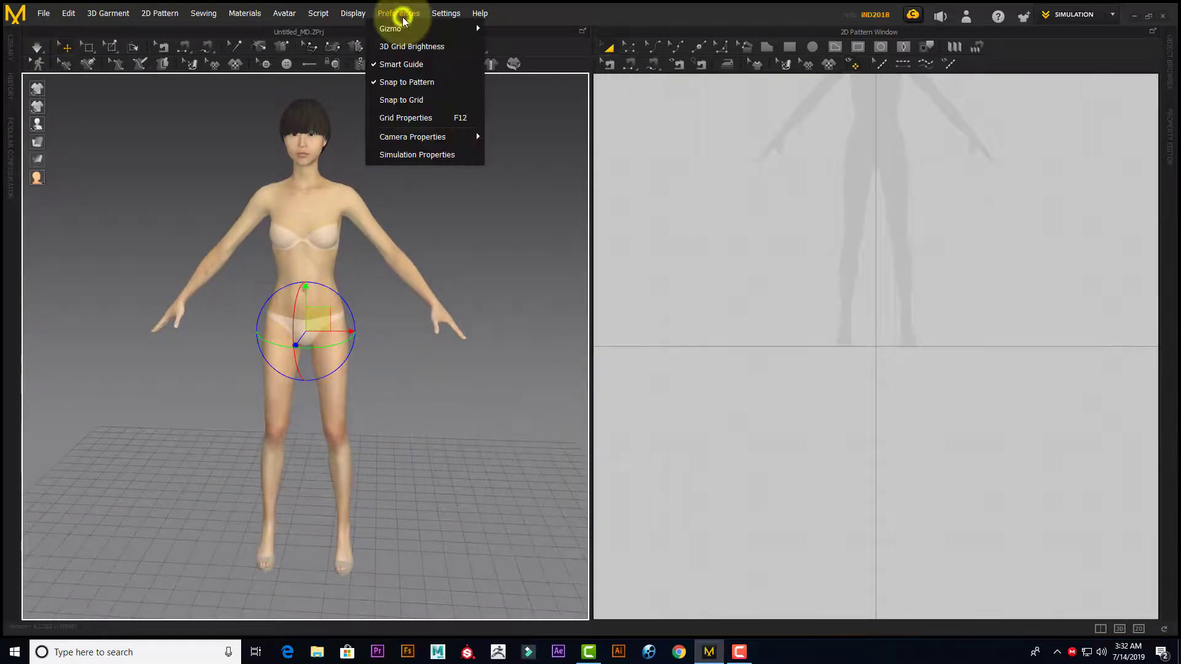
{"action": "mouse_move", "coordinate": [409, 28]}
{"action": "left_click", "coordinate": [508, 56]}
{"action": "right_click_drag", "start_coordinate": [381, 393], "coordinate": [311, 501]}
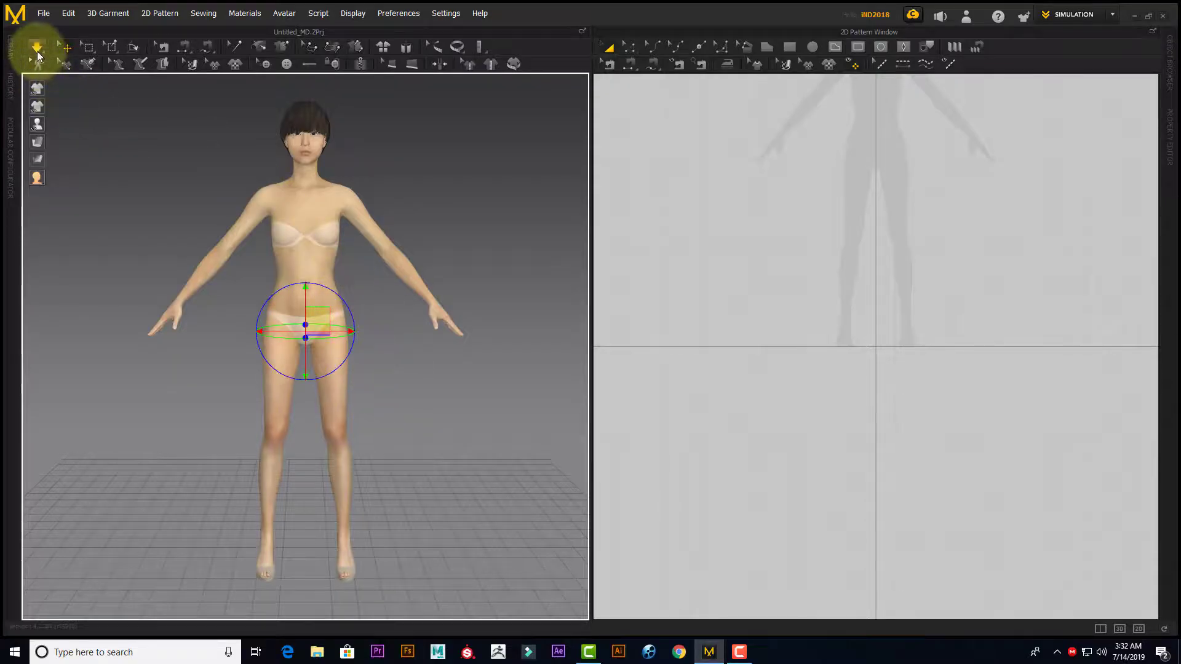
Draw a tall rectangle pattern over the avatar's silhouette in the 2D pattern window, from neck level to the ankles
{"action": "left_click", "coordinate": [790, 47]}
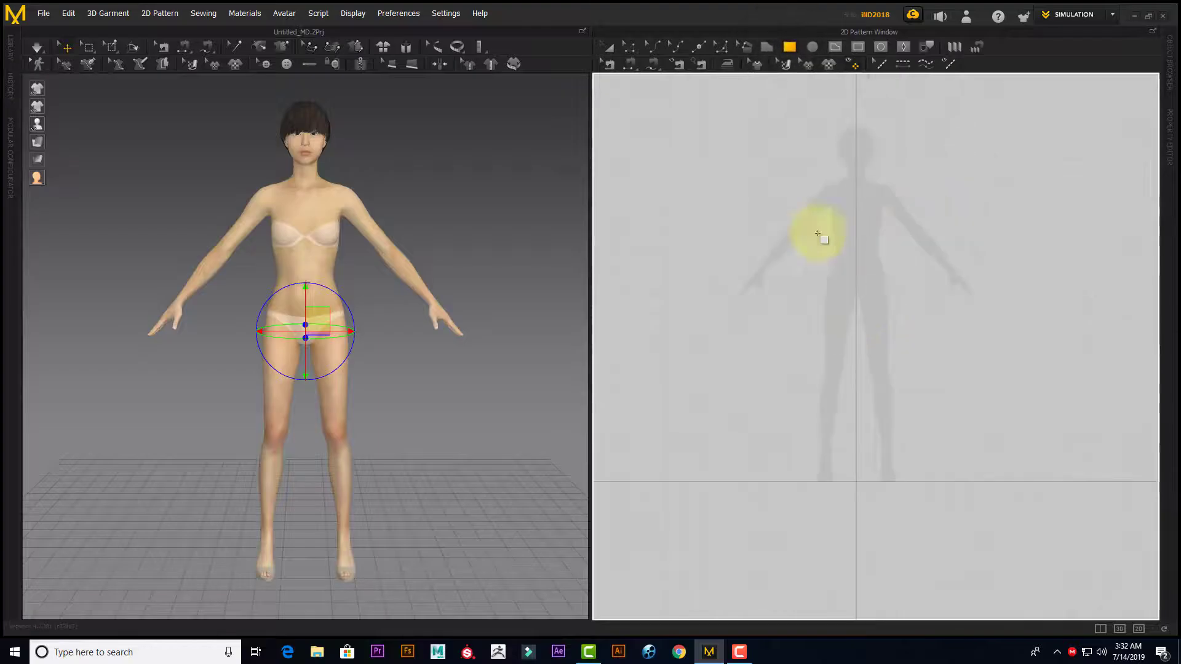
{"action": "left_click_drag", "start_coordinate": [786, 170], "coordinate": [932, 472]}
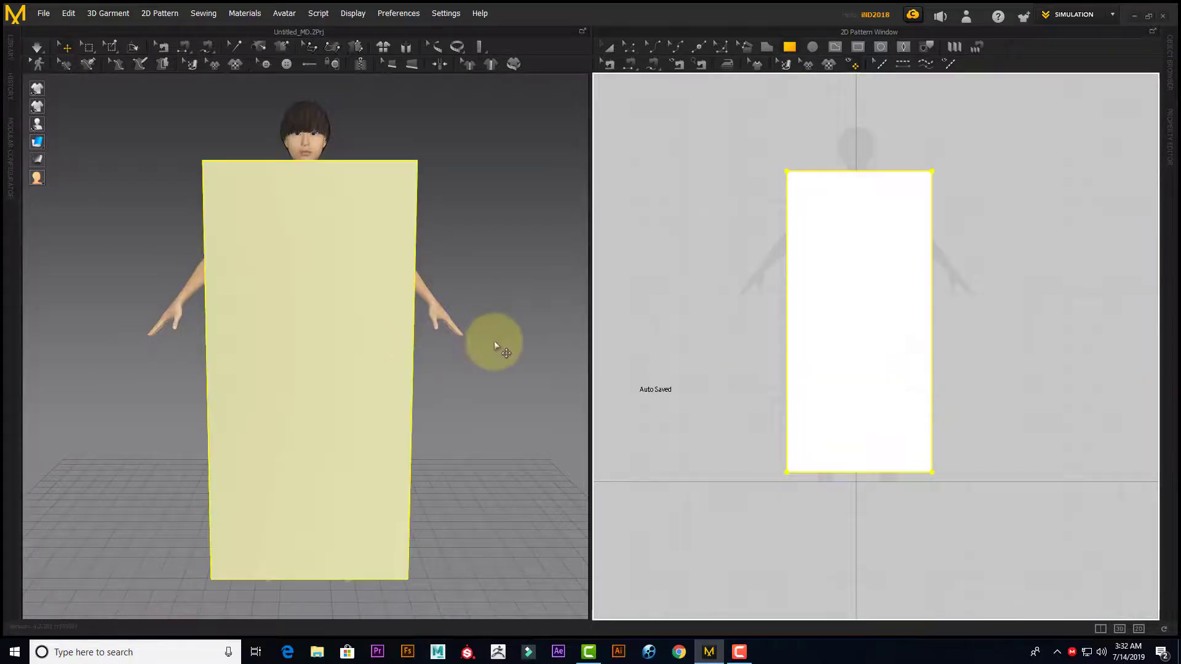
{"action": "right_click_drag", "start_coordinate": [494, 345], "coordinate": [449, 350]}
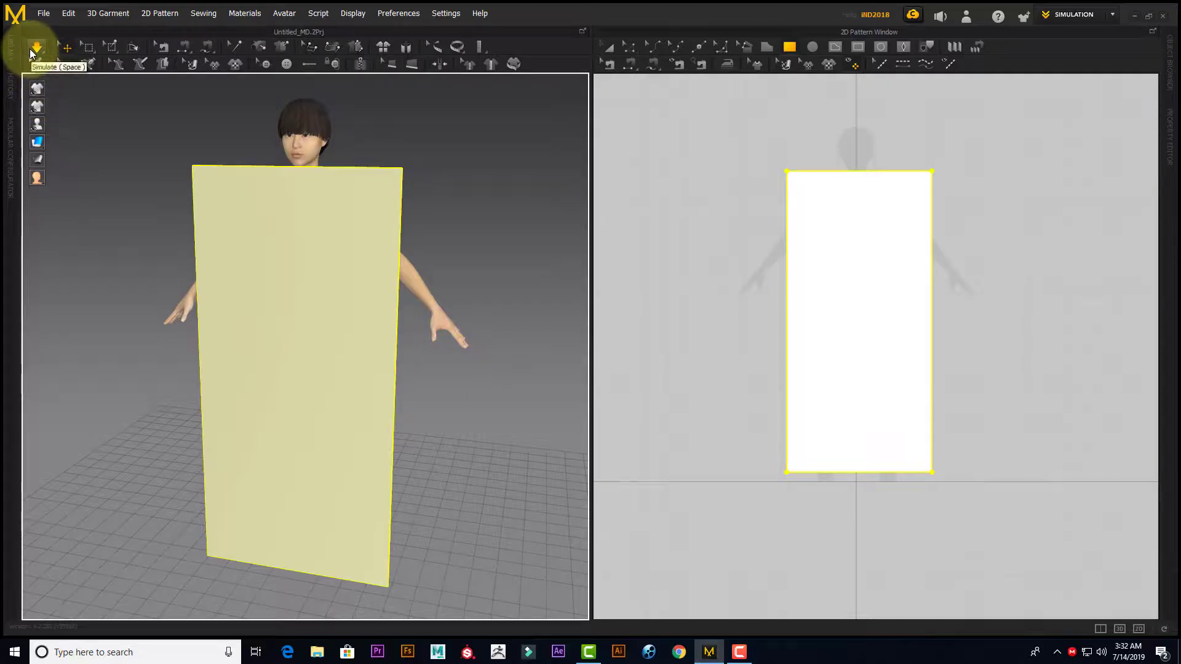
Simulate the rectangular cloth so it falls under gravity, and stop the simulation
{"action": "left_click", "coordinate": [32, 50]}
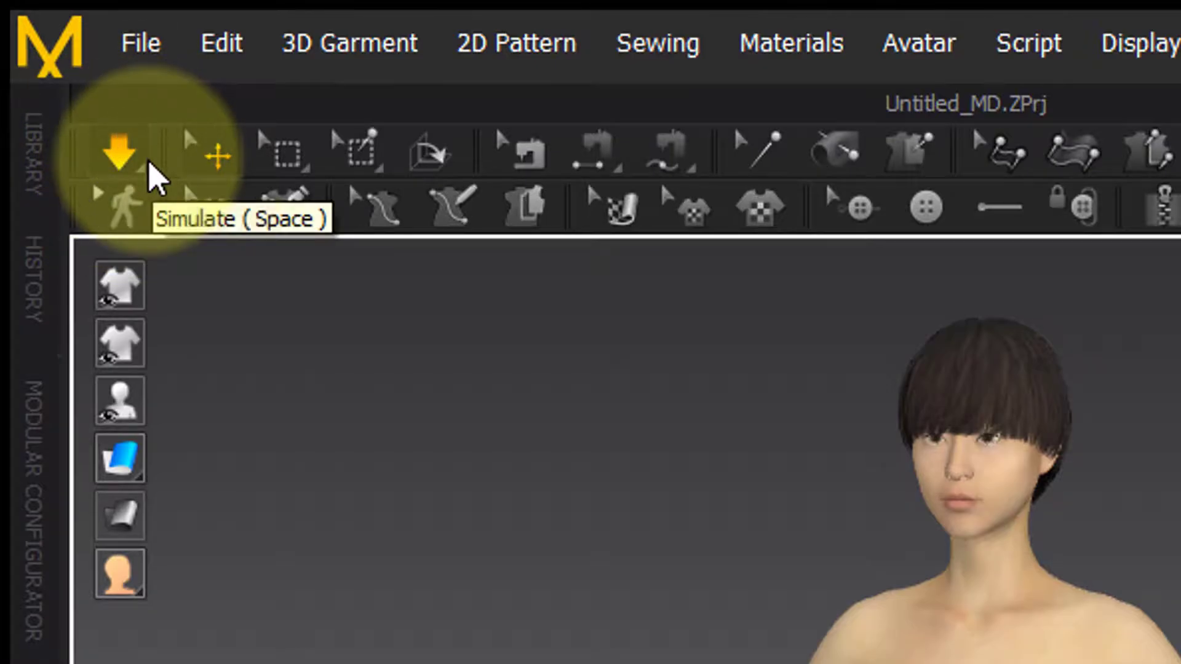
{"action": "left_click", "coordinate": [192, 210]}
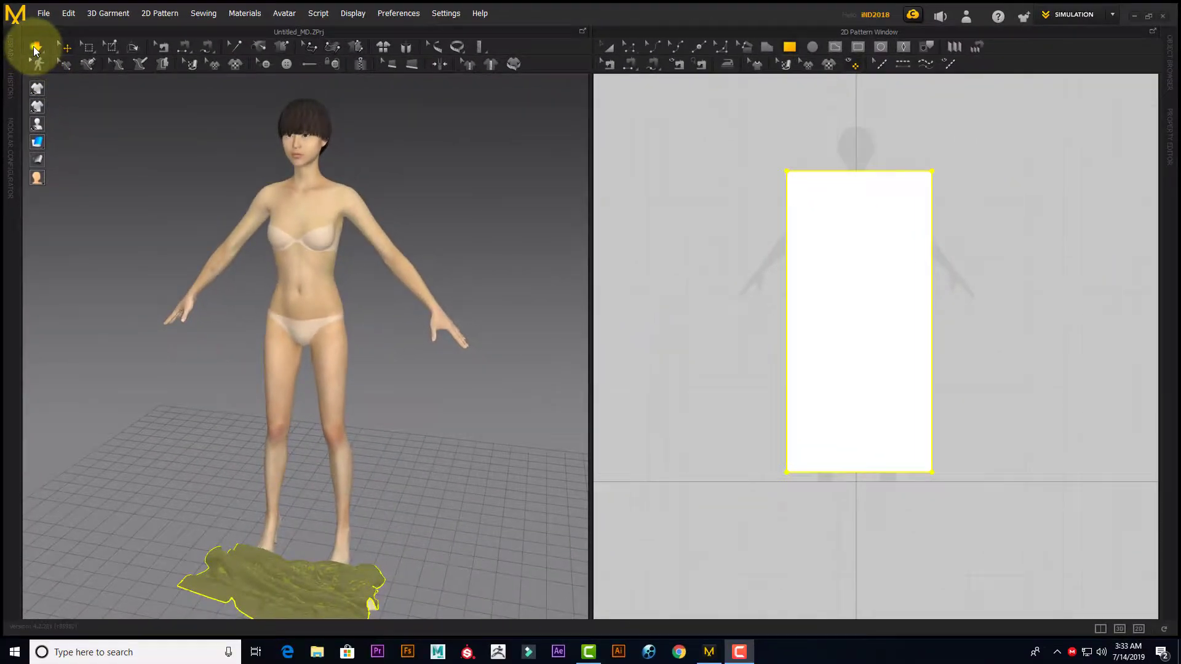
{"action": "right_click", "coordinate": [35, 49]}
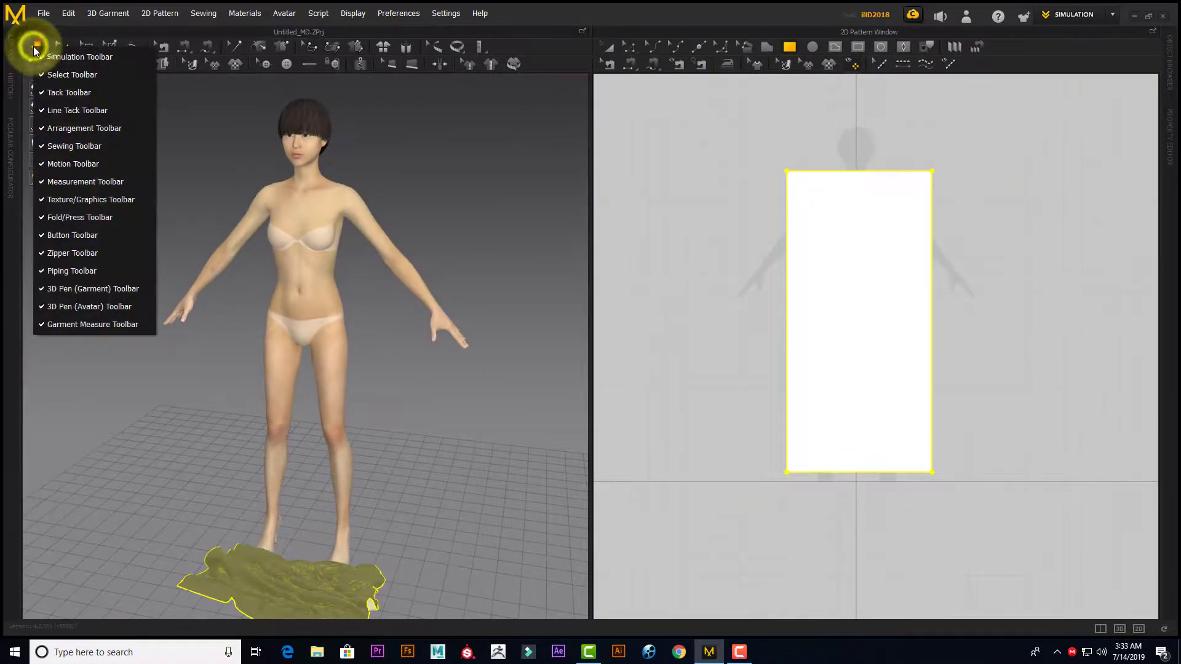
{"action": "left_click", "coordinate": [37, 49]}
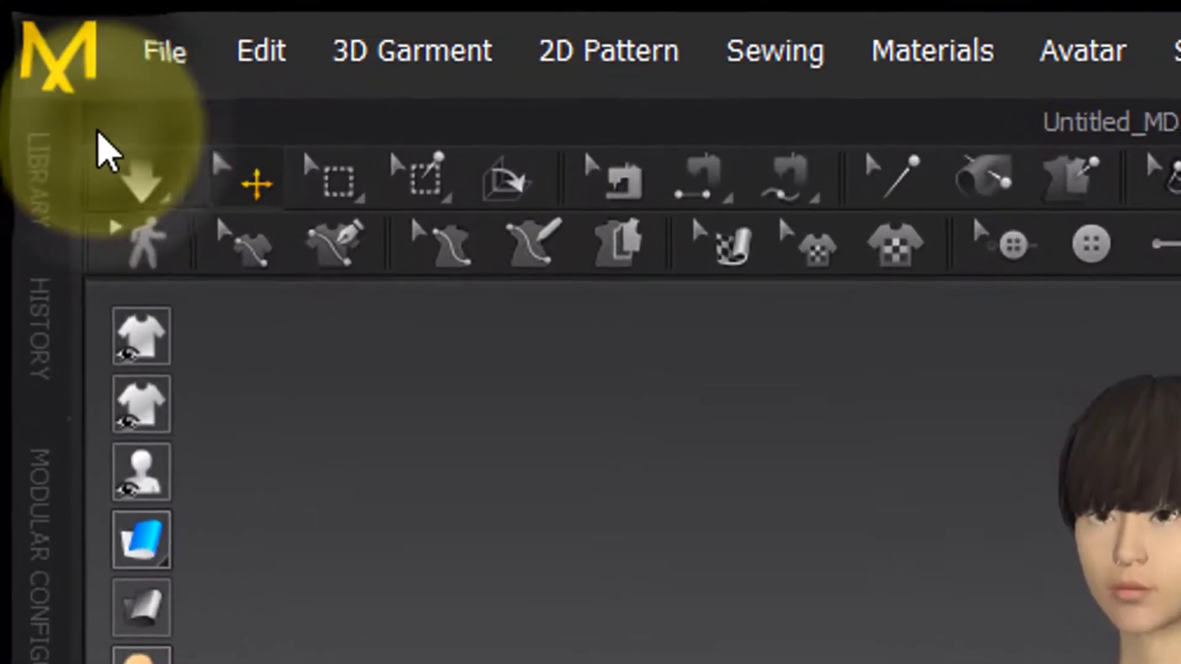
{"action": "key", "text": "ctrl+2"}
{"action": "mouse_move", "coordinate": [93, 147]}
{"action": "left_mouse_down", "text": "ctrl"}
{"action": "mouse_move", "coordinate": [185, 264]}
{"action": "mouse_move", "coordinate": [214, 266]}
{"action": "left_mouse_up", "text": "ctrl"}
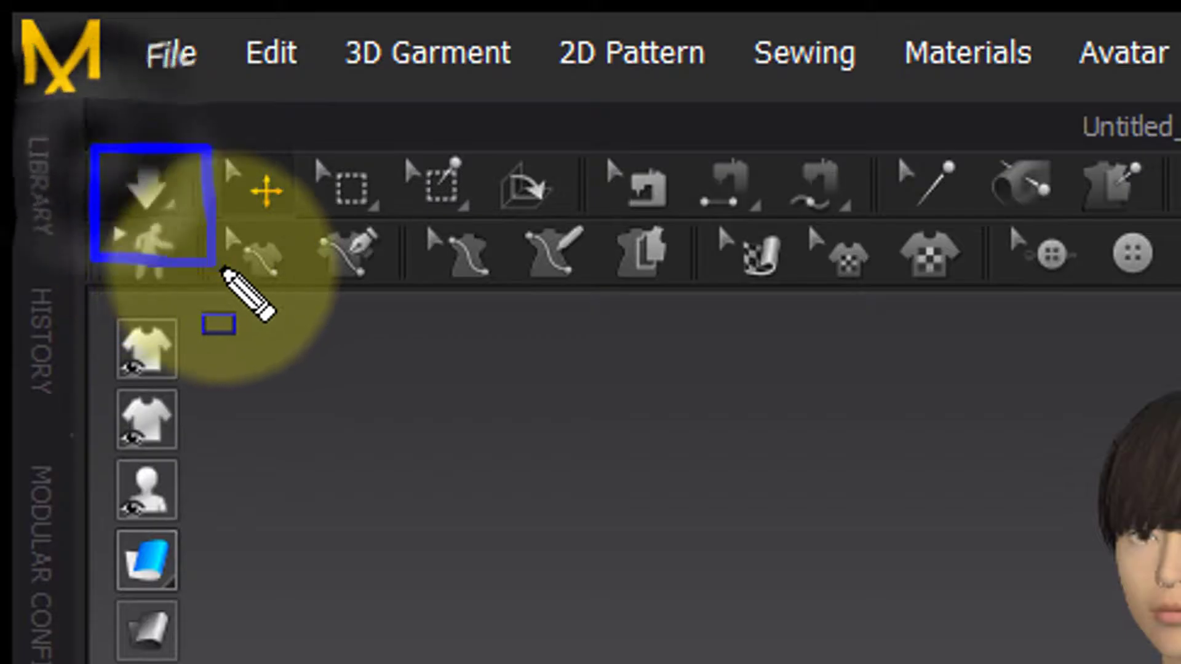
{"action": "key", "text": "e"}
{"action": "key", "text": "Escape"}
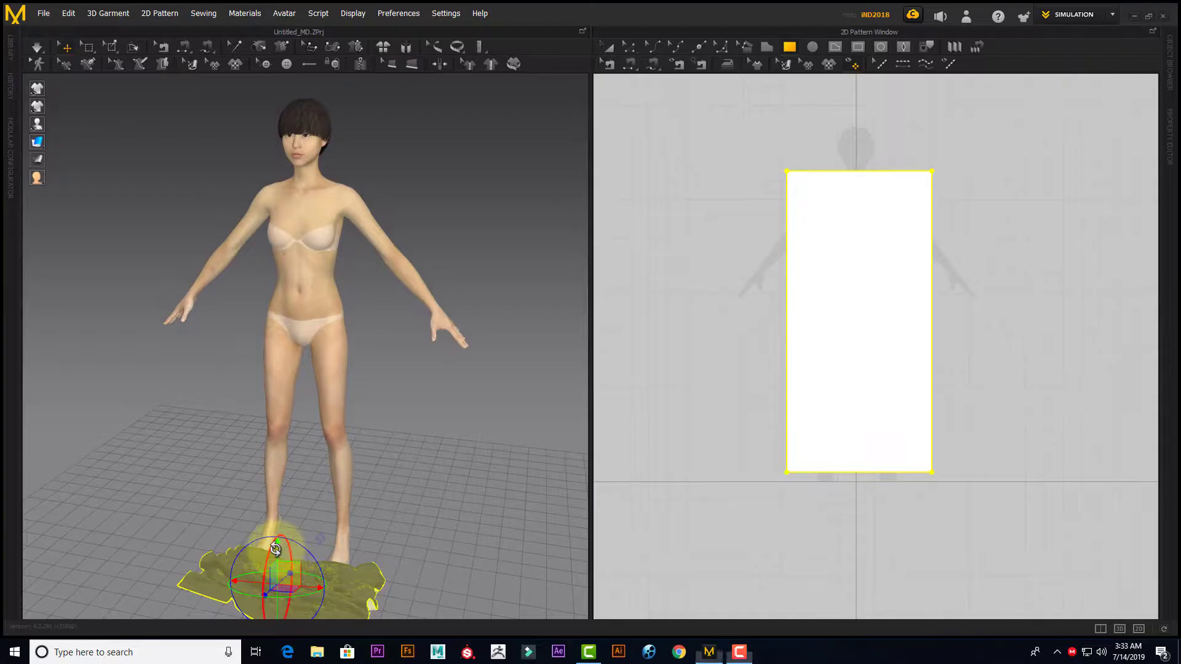
Raise the crumpled cloth vertically from the floor to about the avatar's knee height and restart the simulation
{"action": "left_click", "coordinate": [606, 53]}
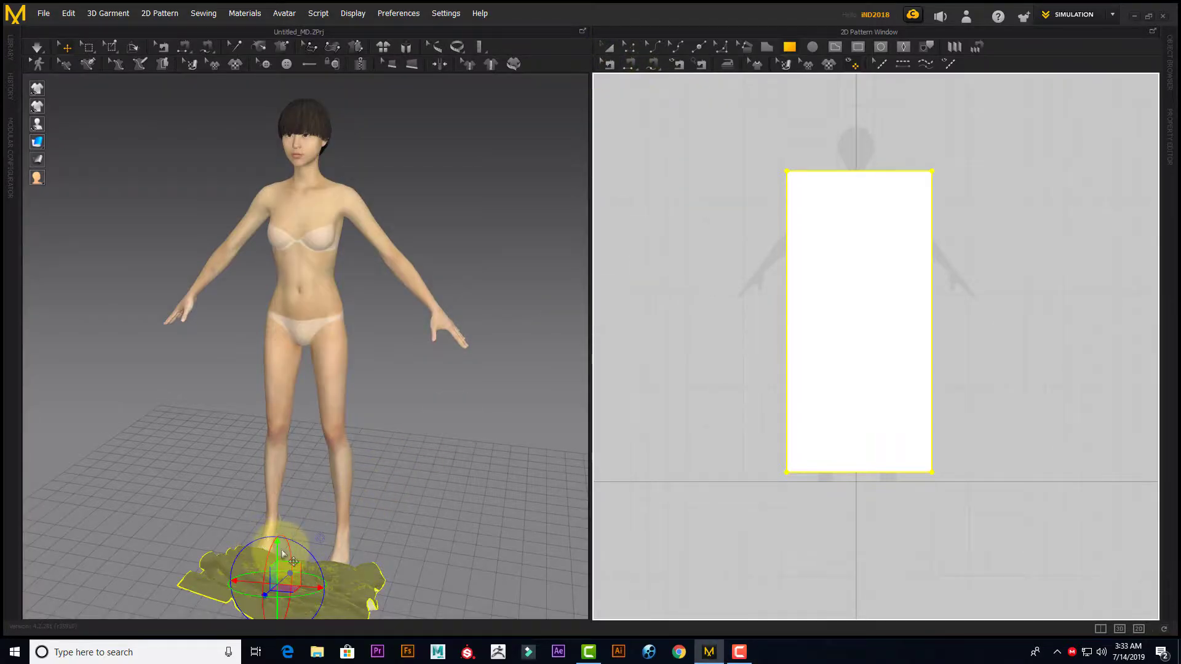
{"action": "left_click_drag", "start_coordinate": [277, 550], "coordinate": [276, 406]}
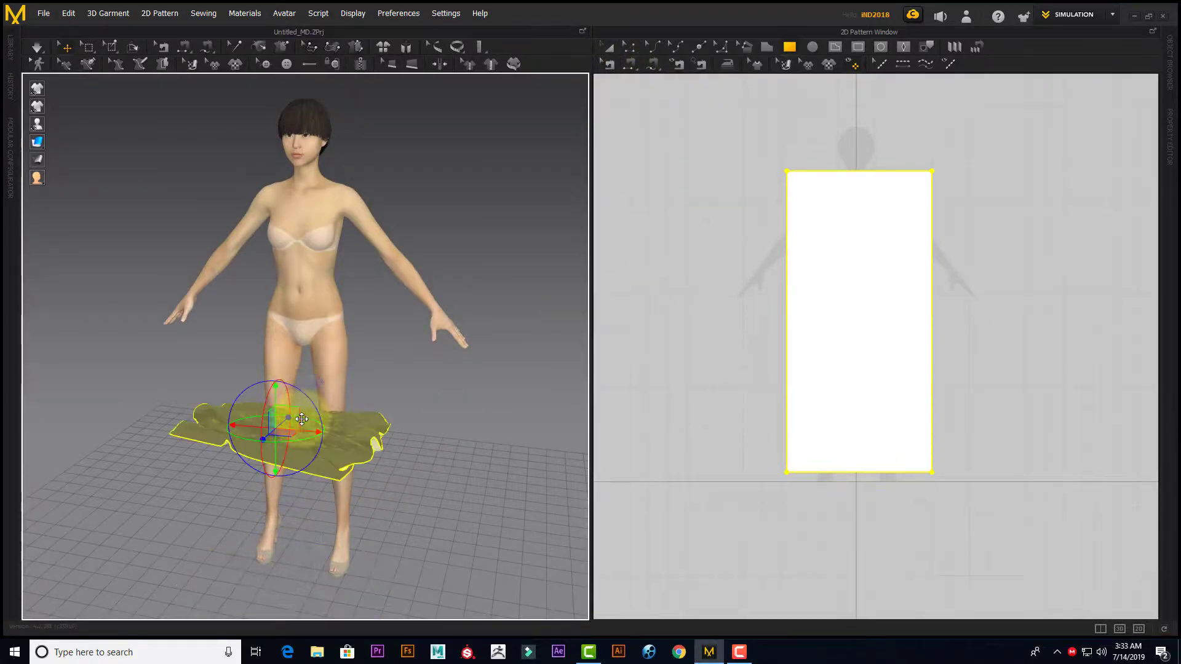
{"action": "key", "text": "space"}
Pull the cloth around the avatar's legs and feet several times while the simulation runs, and deselect it
{"action": "left_click_drag", "start_coordinate": [302, 547], "coordinate": [236, 350]}
{"action": "right_click", "coordinate": [235, 351]}
{"action": "left_click", "coordinate": [448, 378]}
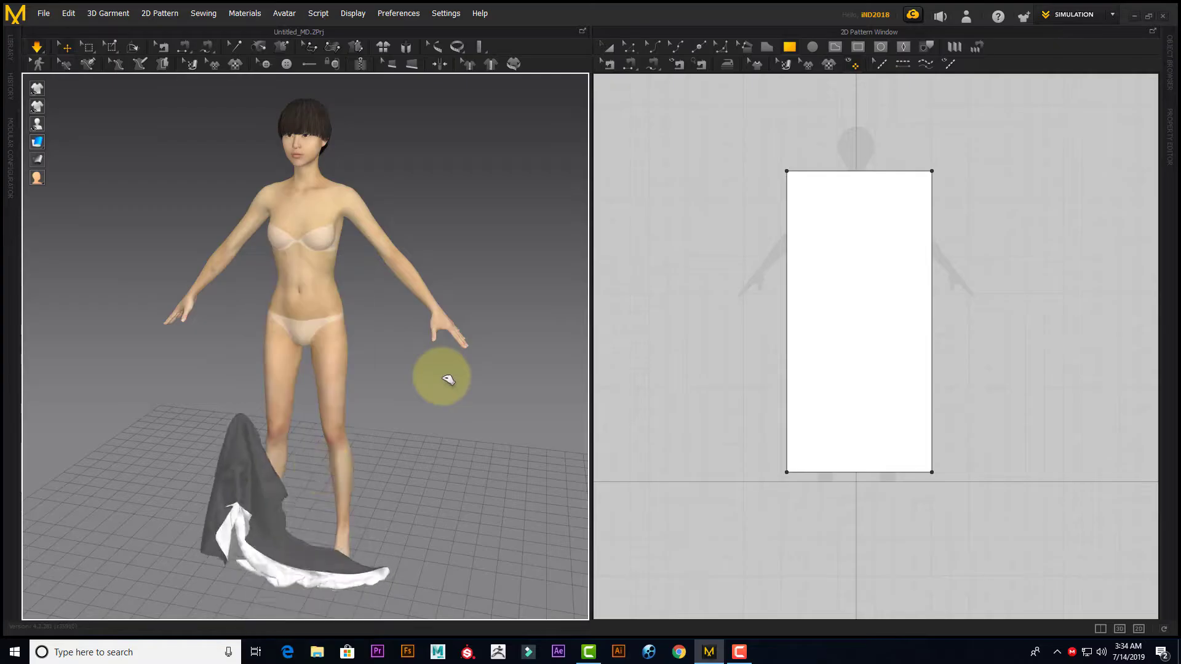
{"action": "left_click_drag", "start_coordinate": [223, 562], "coordinate": [248, 526]}
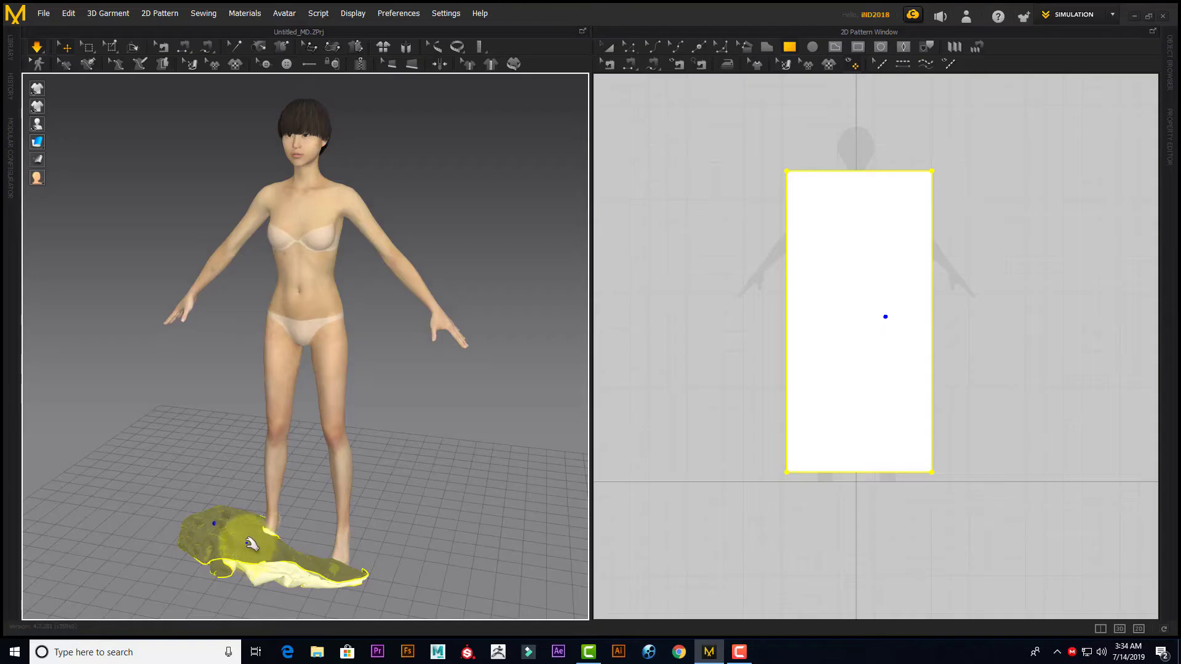
{"action": "left_click_drag", "start_coordinate": [251, 543], "coordinate": [285, 510]}
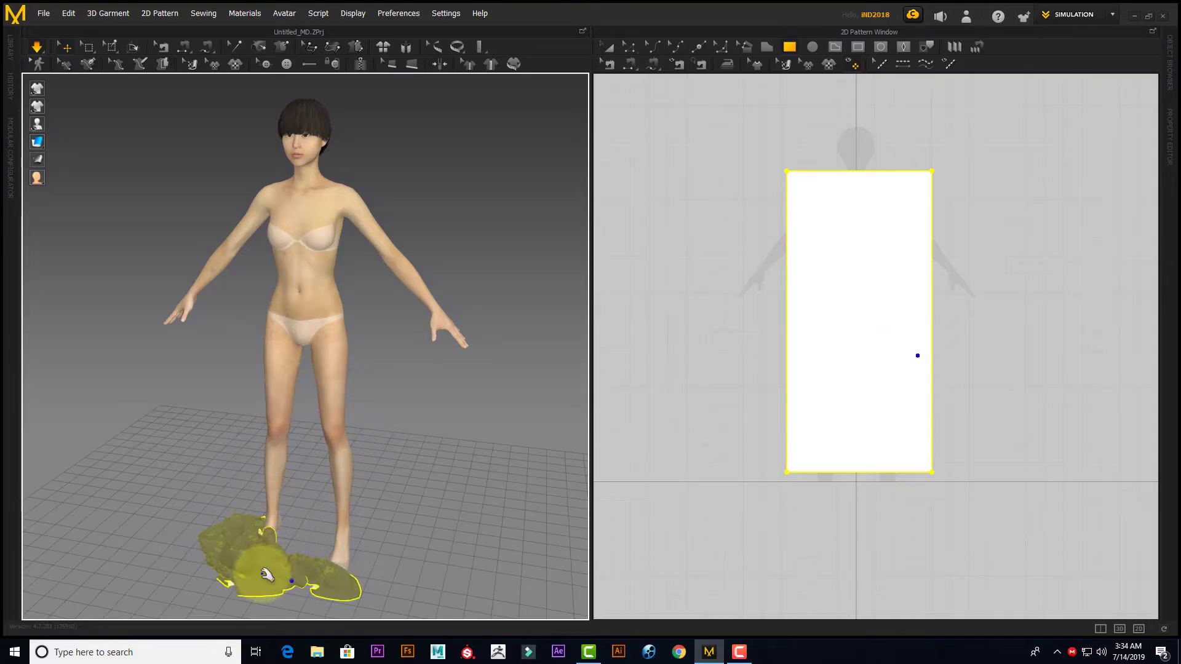
{"action": "left_click_drag", "start_coordinate": [266, 574], "coordinate": [239, 500]}
{"action": "right_click", "coordinate": [217, 553]}
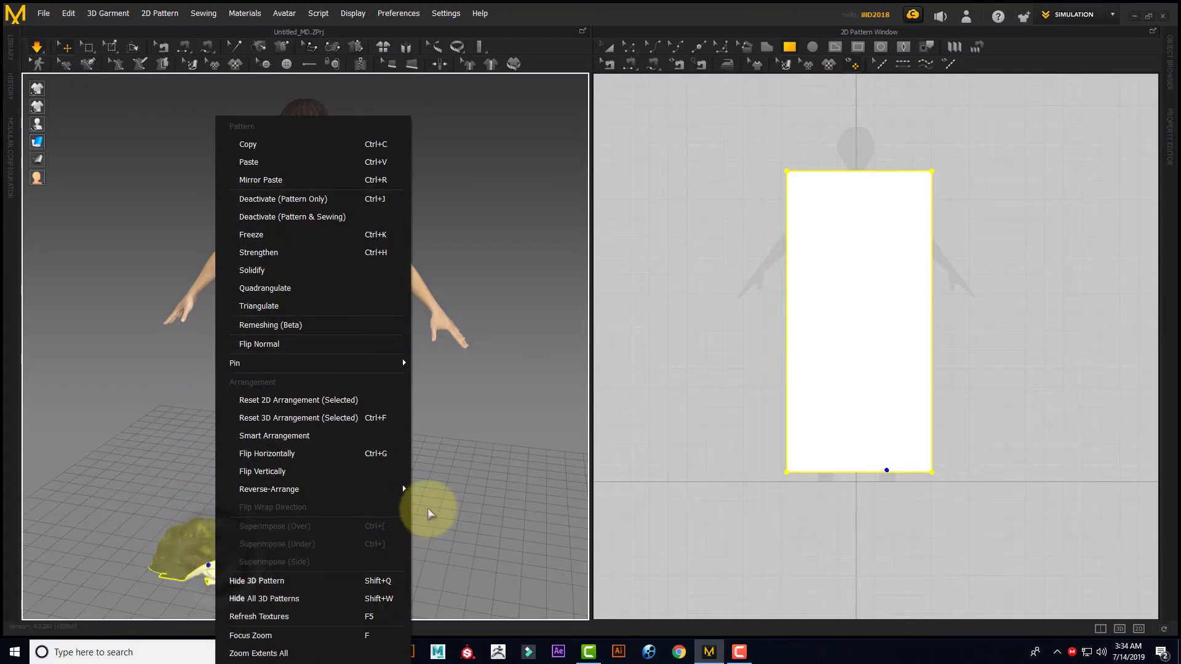
{"action": "left_click", "coordinate": [341, 528]}
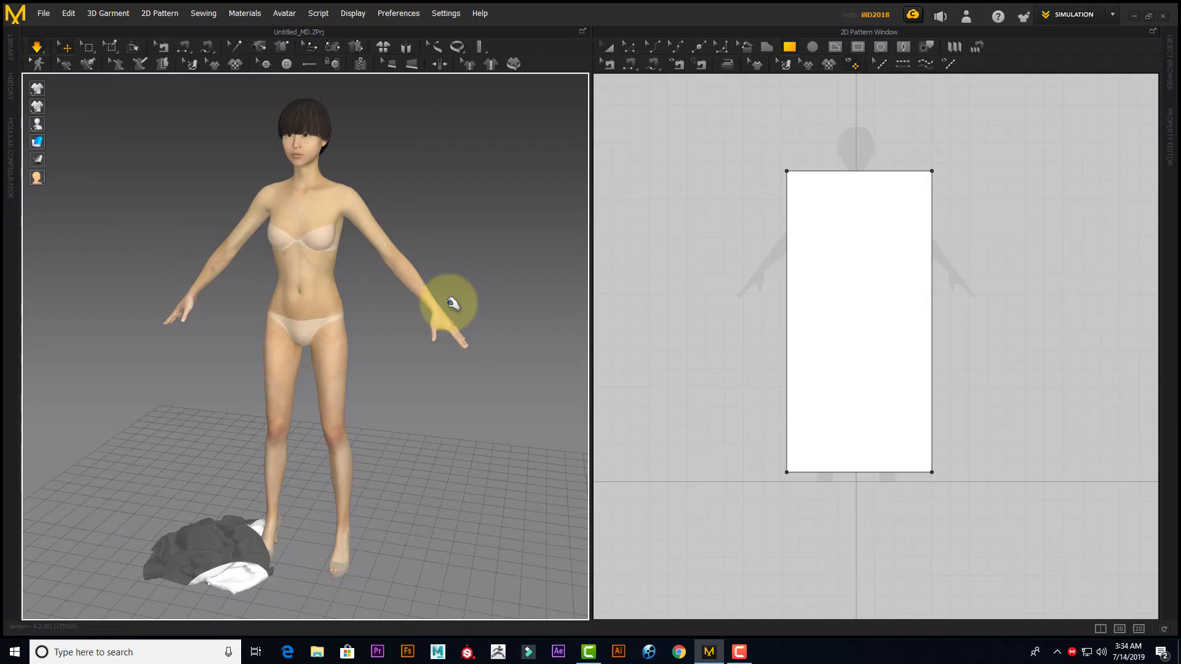